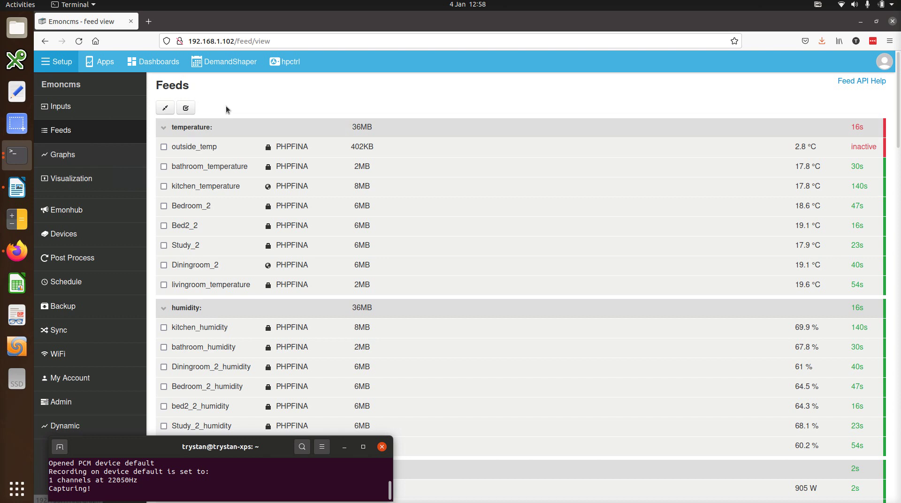
Step: Bring Firefox's Feeds page forward and scroll down to the emontx3cm15 feed group
key("alt+Tab")
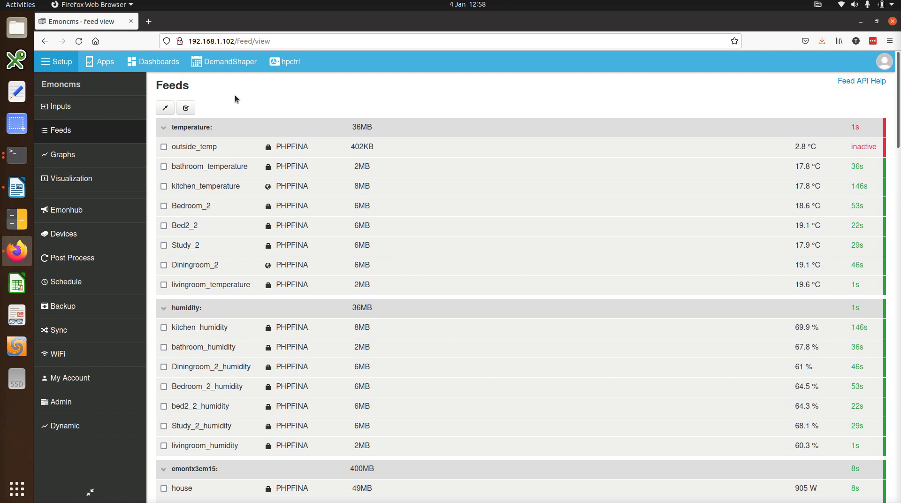
scroll(234, 99, "down", 5)
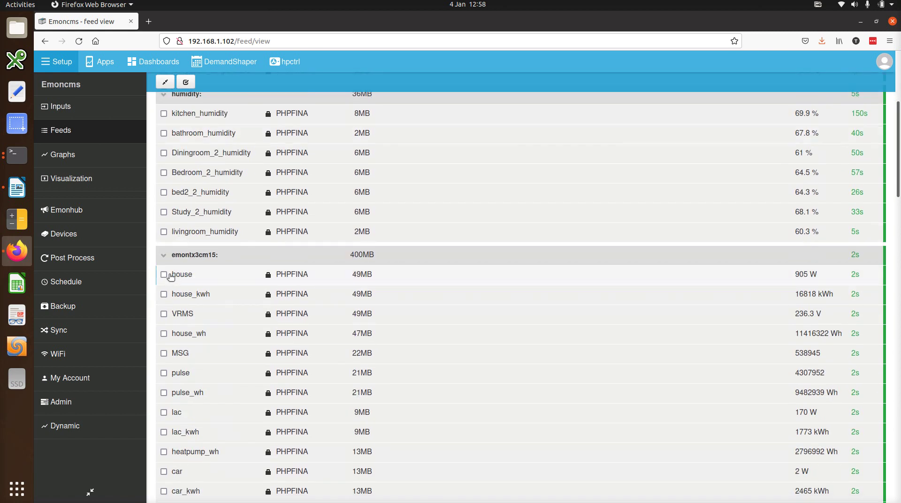
Step: Select the house feed and set its CSV export date time format to ISO 8601
left_click(165, 274)
left_click(249, 82)
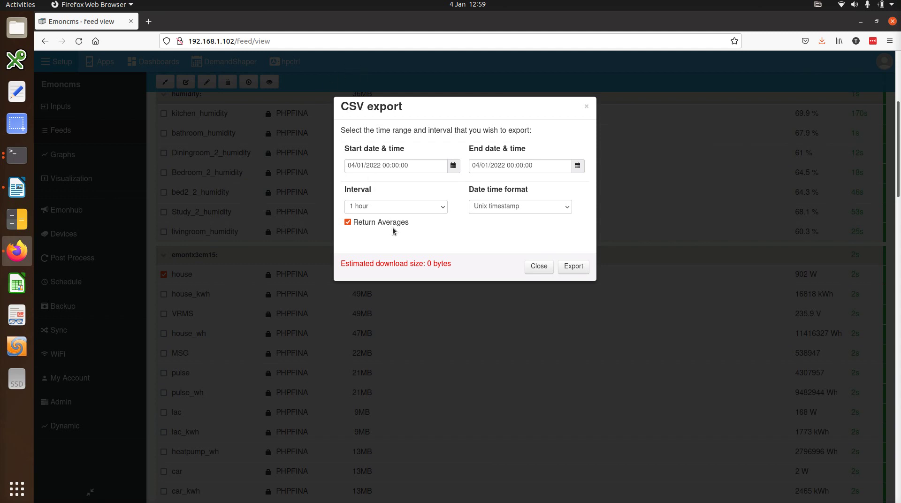
left_click(519, 209)
left_click(519, 248)
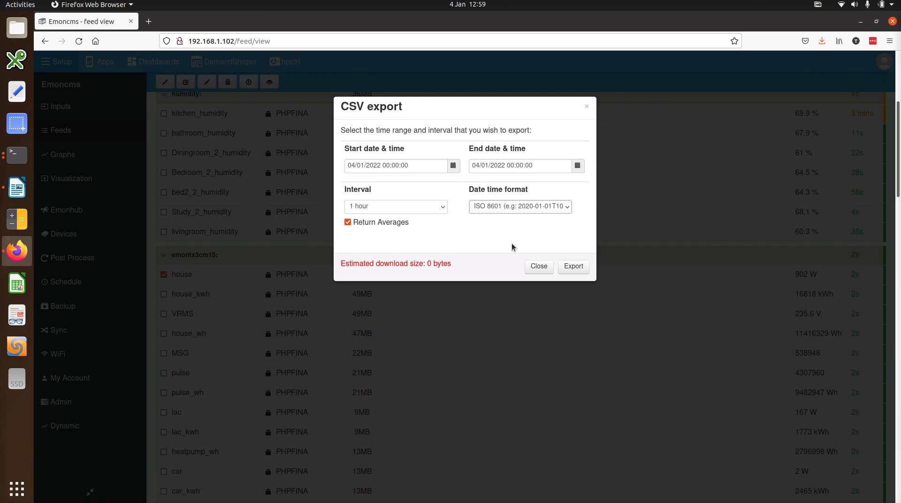
left_click(538, 267)
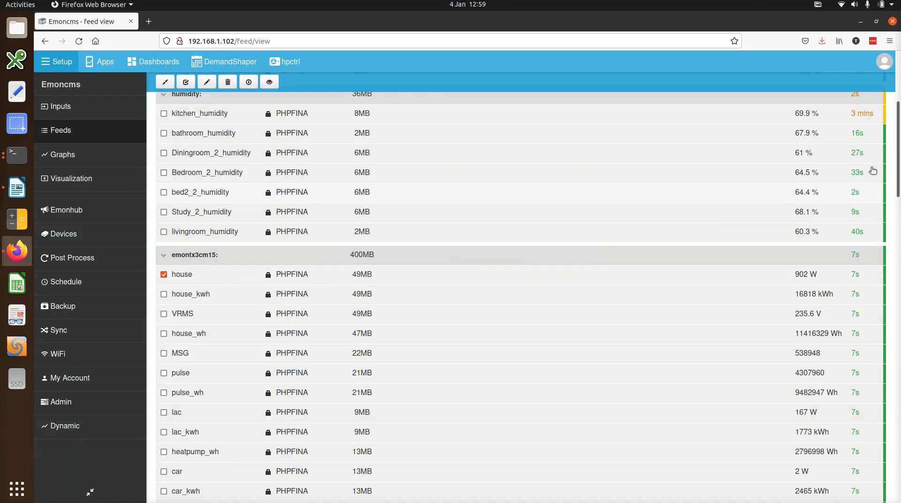
scroll(898, 233, "down", 6)
scroll(898, 233, "down", 15)
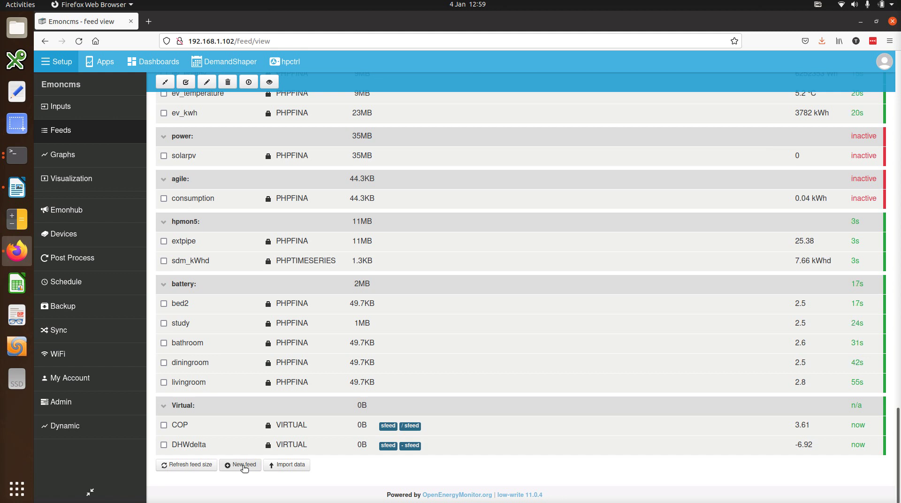
left_click(243, 466)
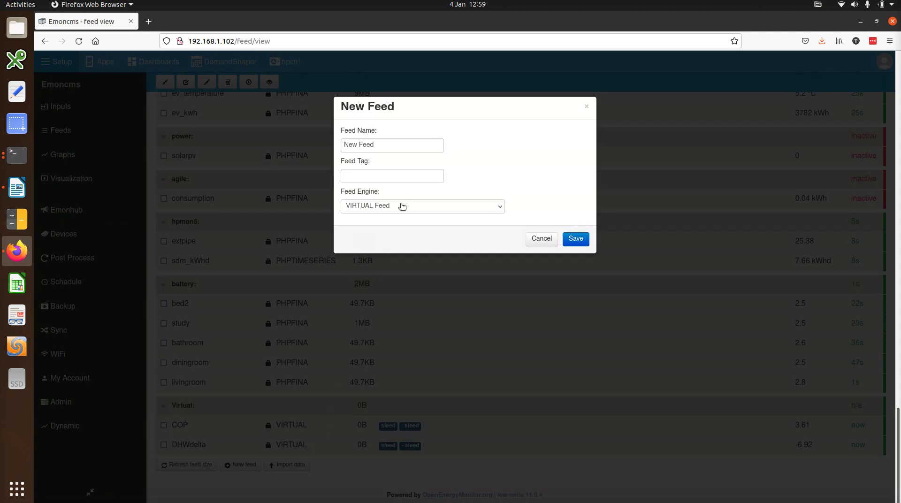
left_click(402, 206)
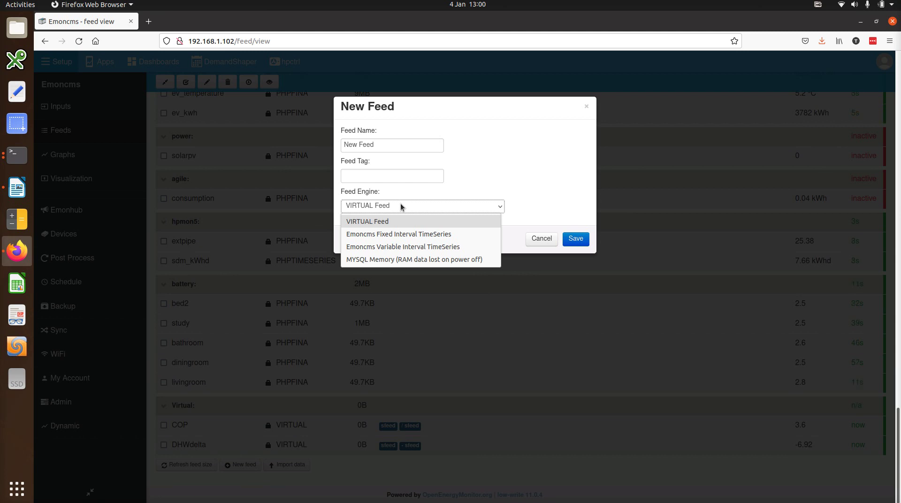
left_click(568, 166)
left_click(542, 239)
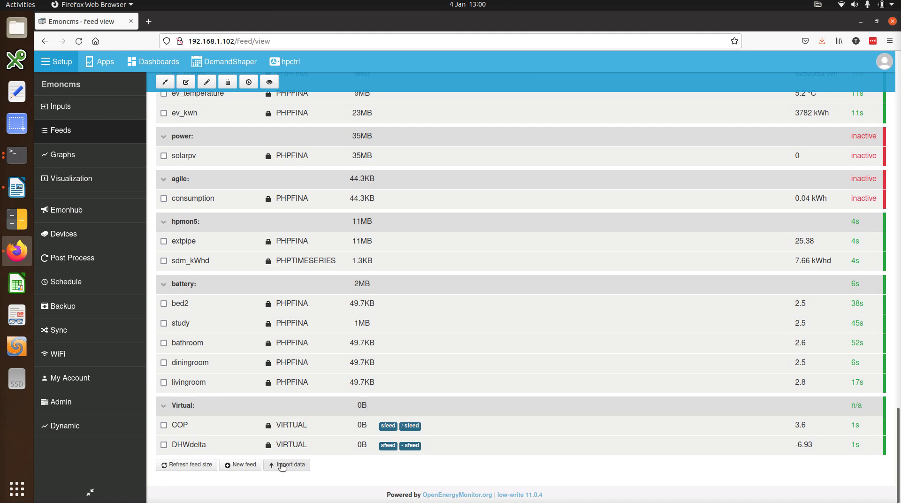
Step: Cancel the Import data form and scroll back to the top of the Feeds page
left_click(282, 466)
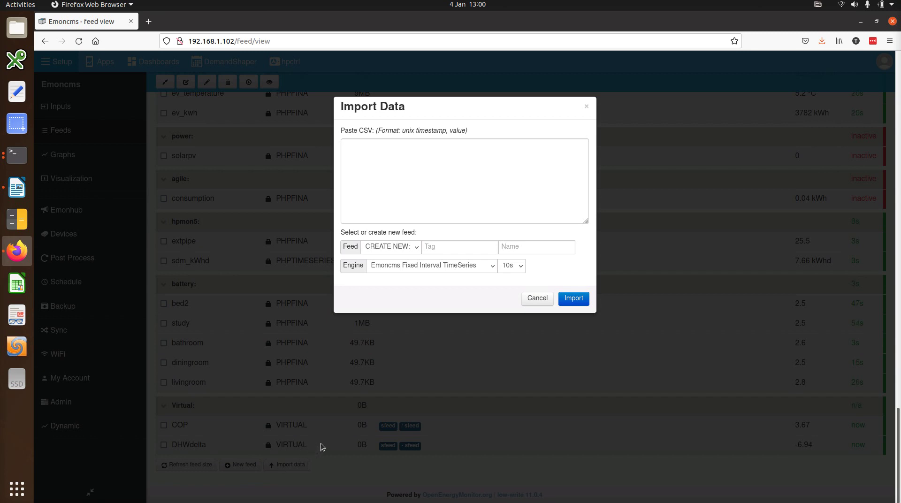
left_click(538, 298)
scroll(898, 113, "up", 15)
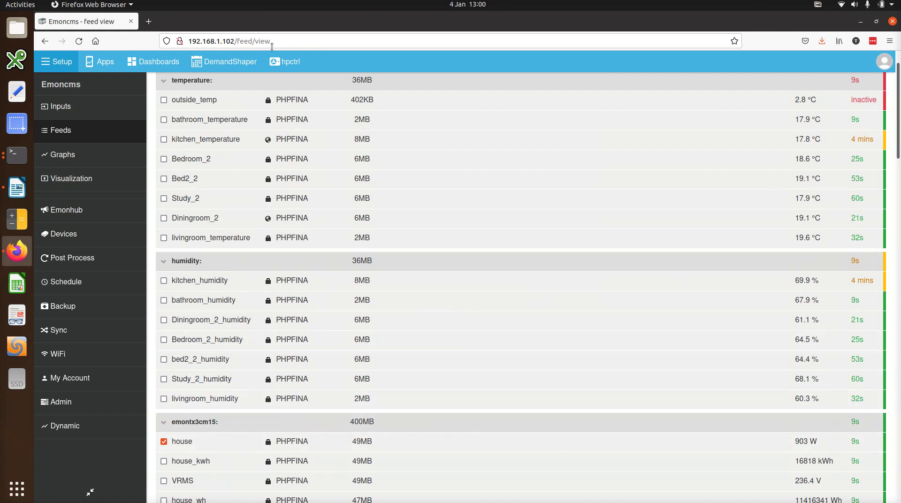
scroll(272, 197, "up", 3)
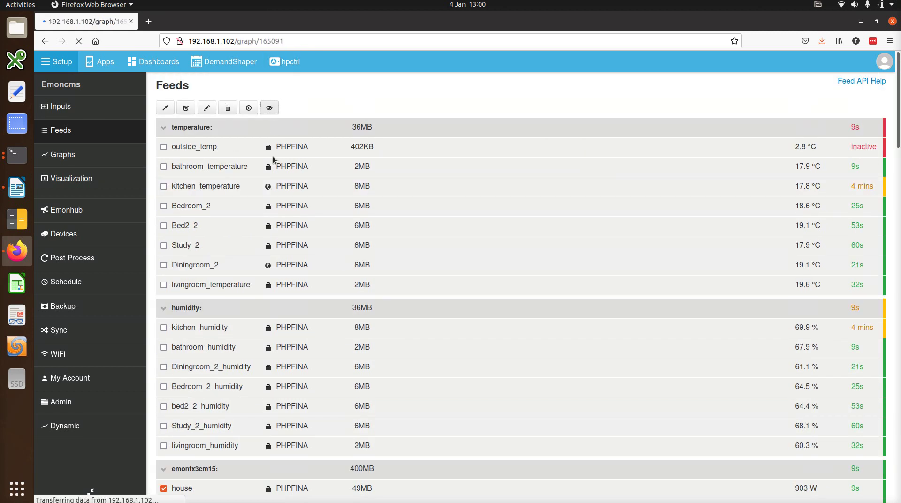
Step: Graph the house feed over the last 24 hours at a 60 s interval
left_click(271, 107)
left_click(222, 107)
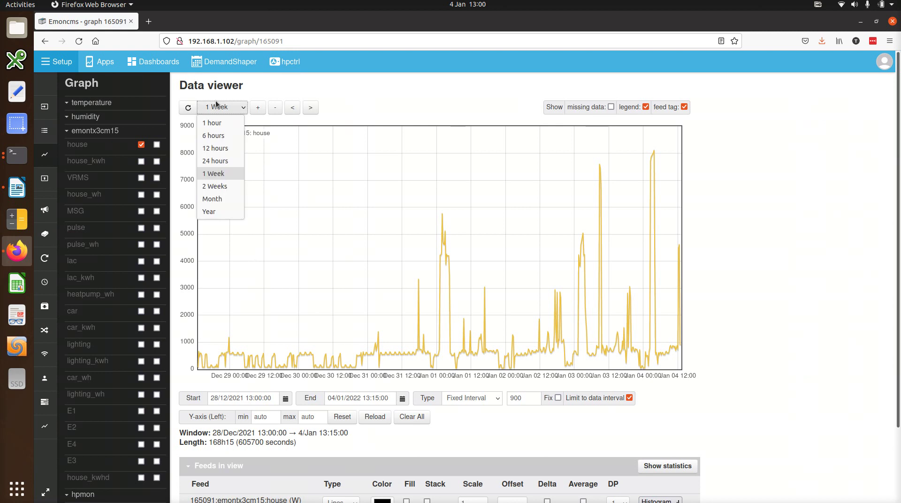
left_click(226, 161)
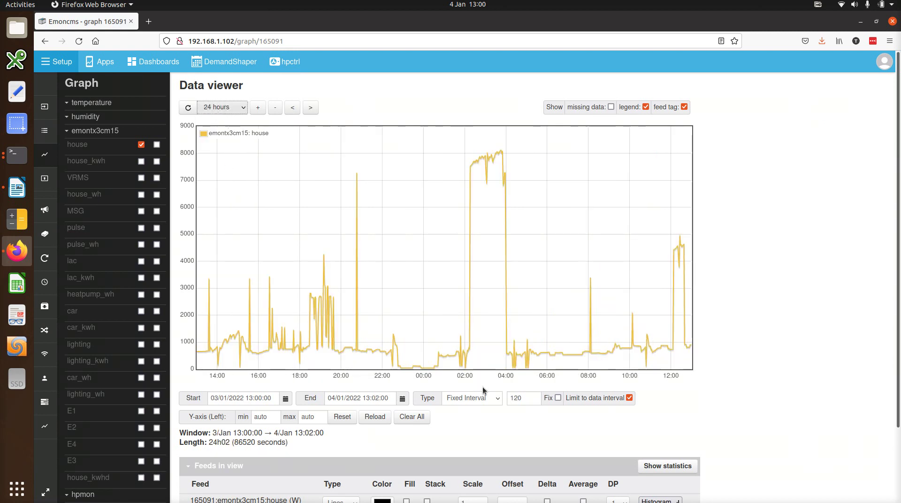
left_click(522, 399)
double_click(522, 399)
type("60")
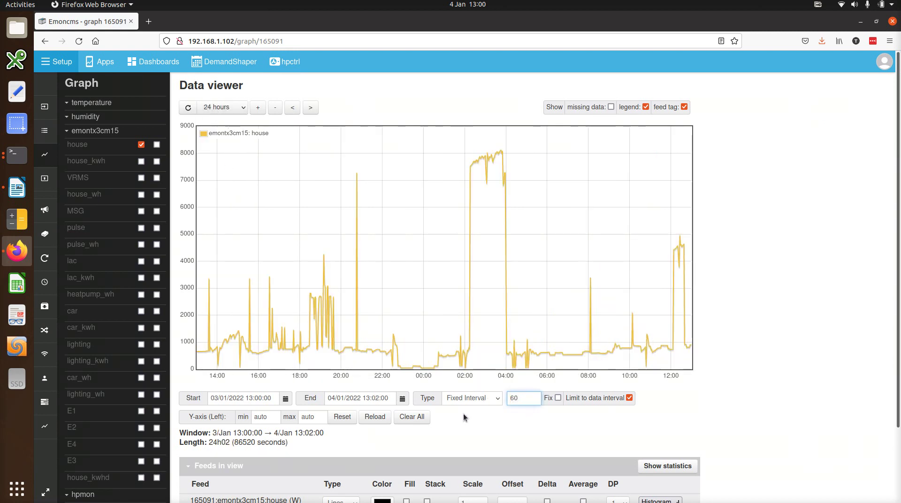
left_click(380, 421)
Step: Show the CSV output with headers hidden and null lines removed, then copy it
scroll(611, 399, "down", 4)
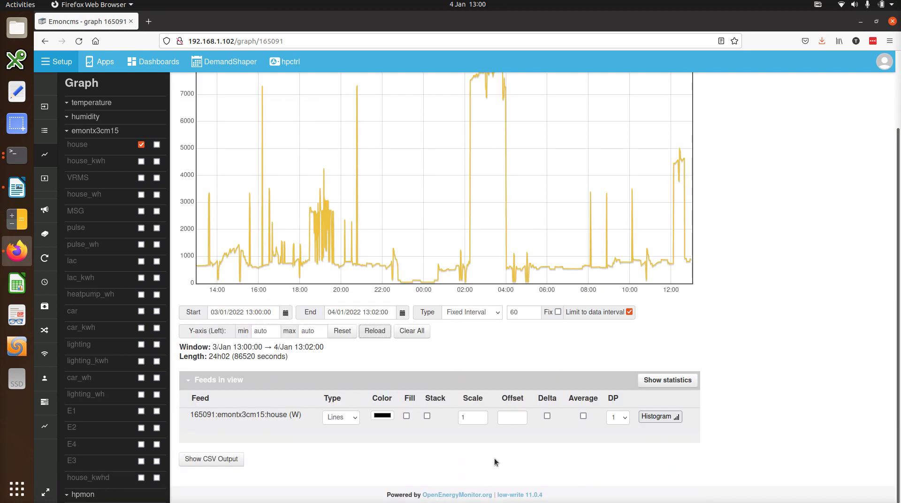
left_click(209, 460)
scroll(209, 462, "down", 4)
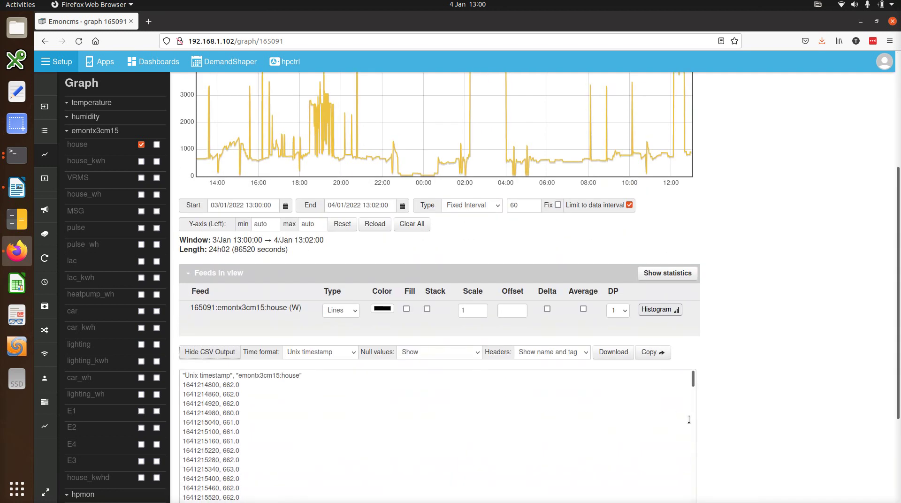
left_click(569, 358)
left_click(547, 394)
left_click(429, 356)
left_click(432, 389)
left_click(652, 353)
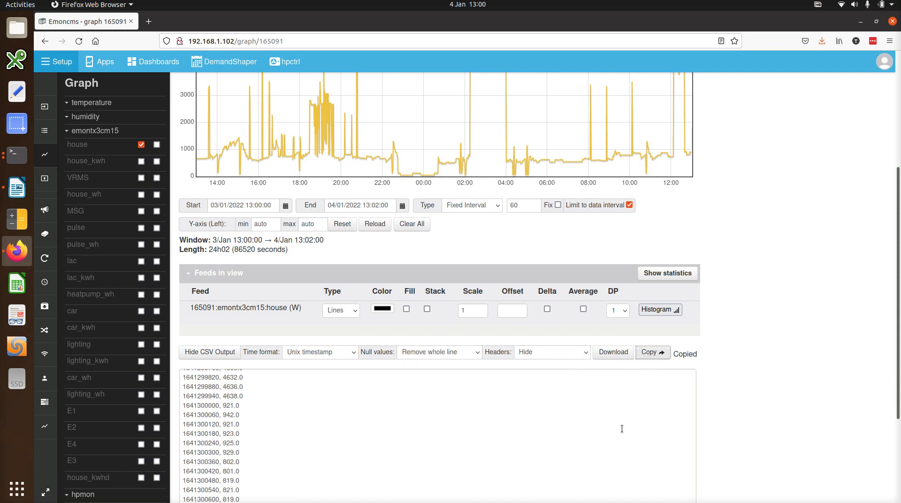
Step: Paste the copied house CSV data into the Import data form from the Feeds list
left_click(44, 130)
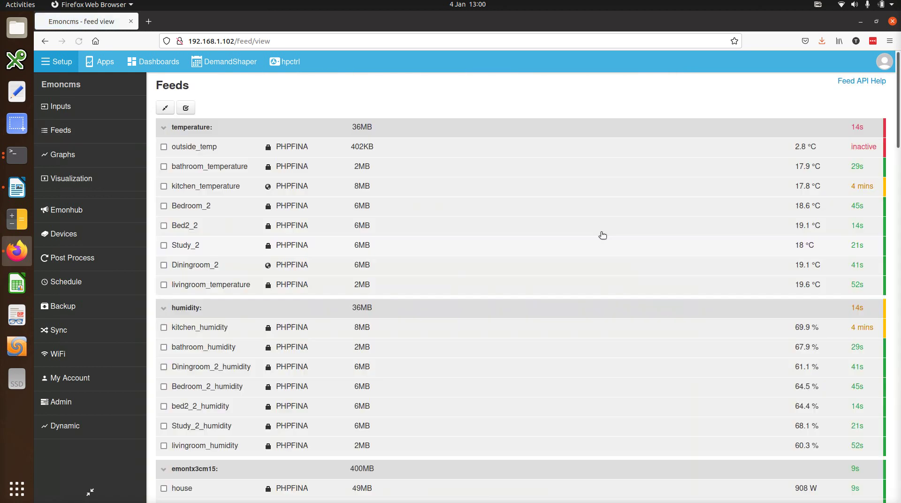
scroll(899, 132, "down", 15)
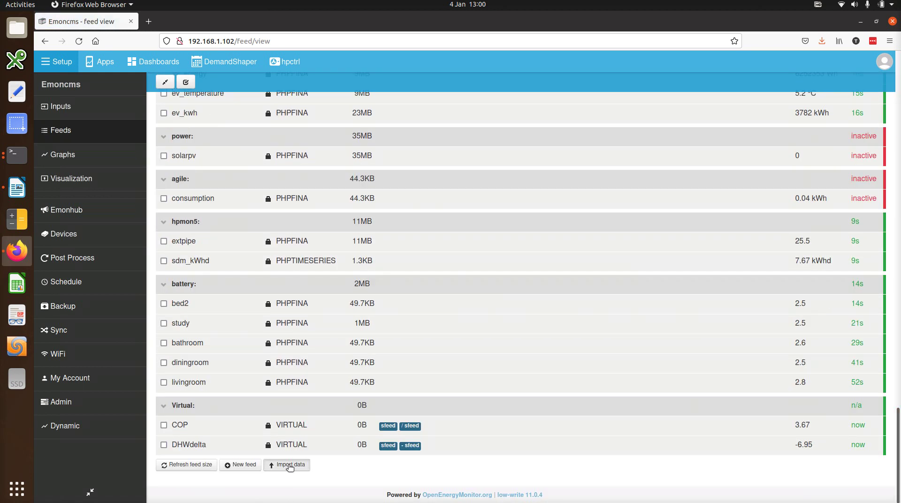
left_click(287, 464)
left_click(359, 178)
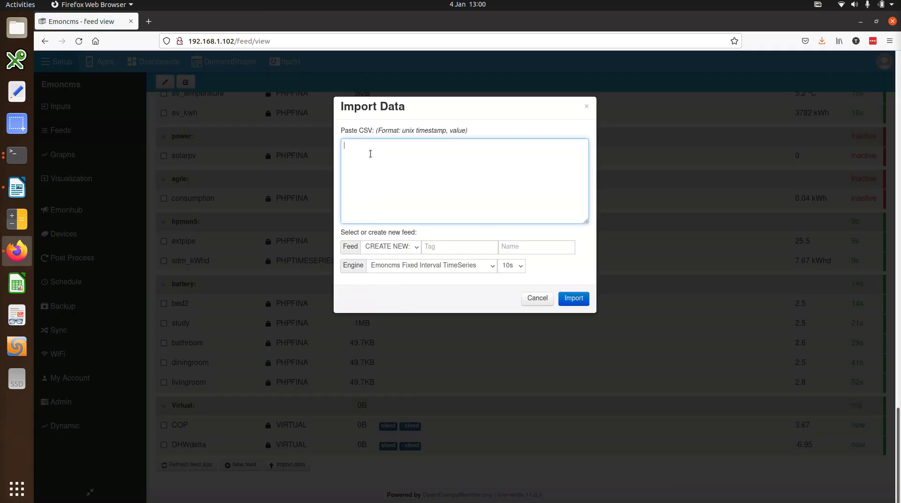
key("ctrl+v")
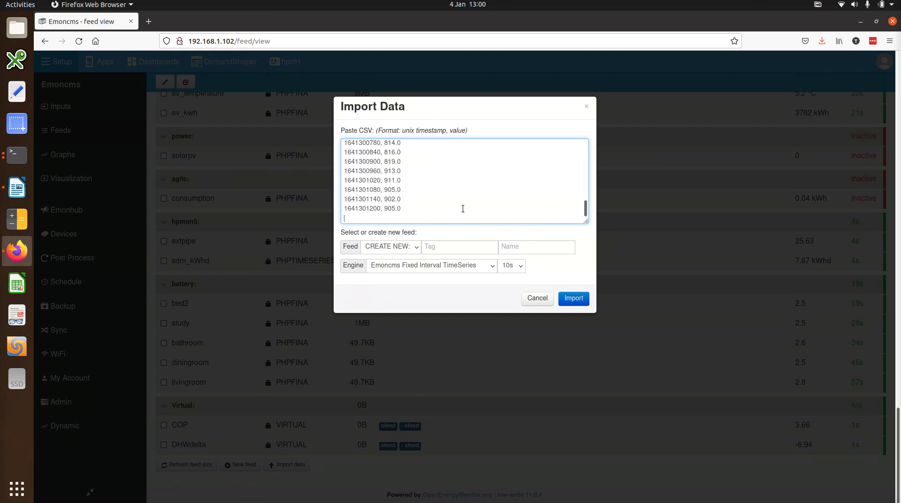
left_click(538, 229)
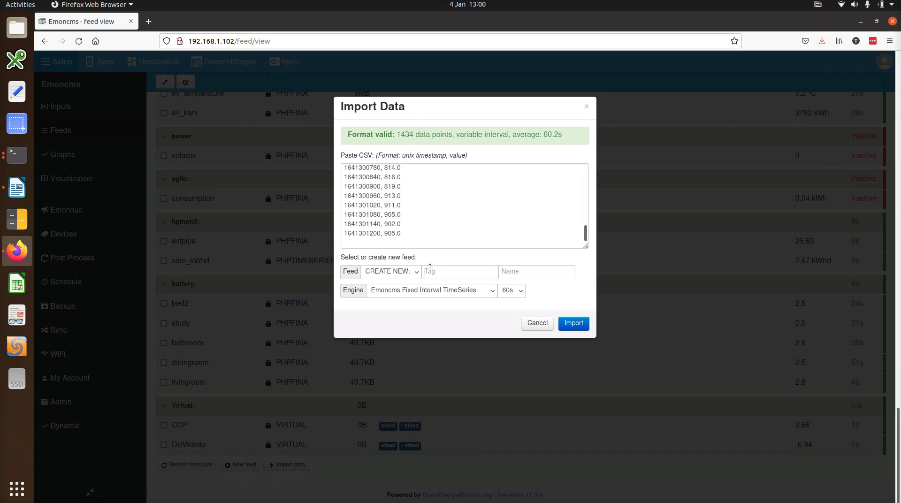
Step: Import the data as a new feed named 'import' under tag 'test'
left_click(430, 270)
type("test")
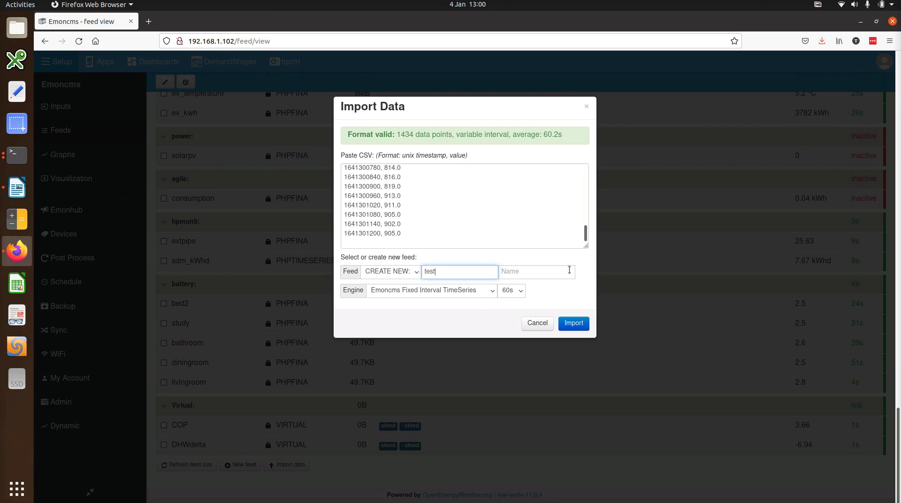
left_click(574, 270)
type("import")
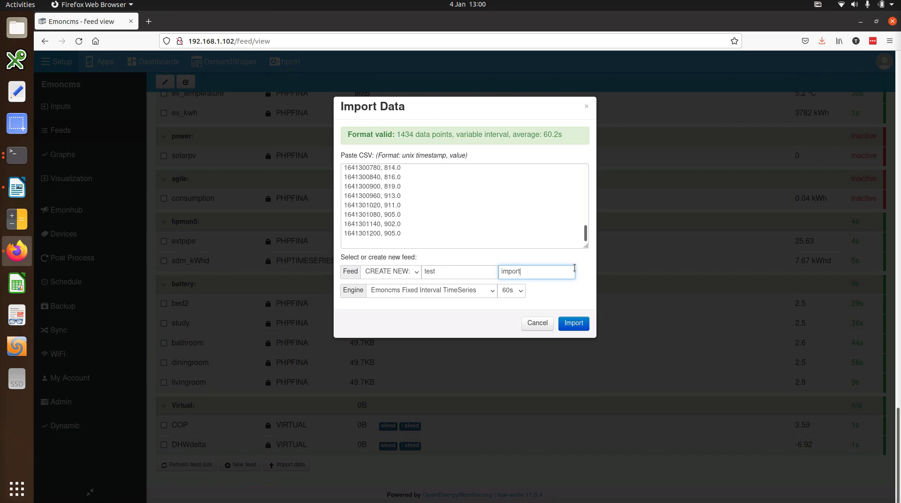
left_click(567, 326)
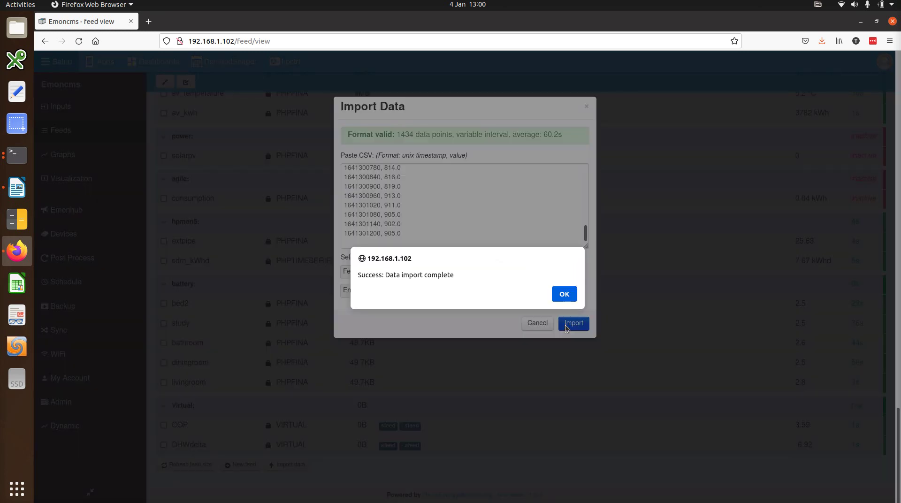
left_click(564, 294)
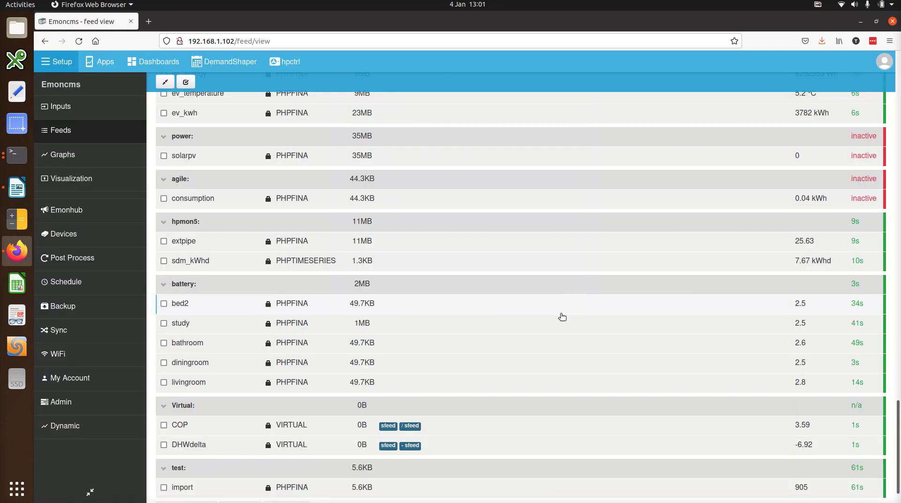
Step: Graph the test import feed, zoom to its data span, and overlay the emontx3cm15 house feed
scroll(564, 320, "down", 2)
left_click(215, 446)
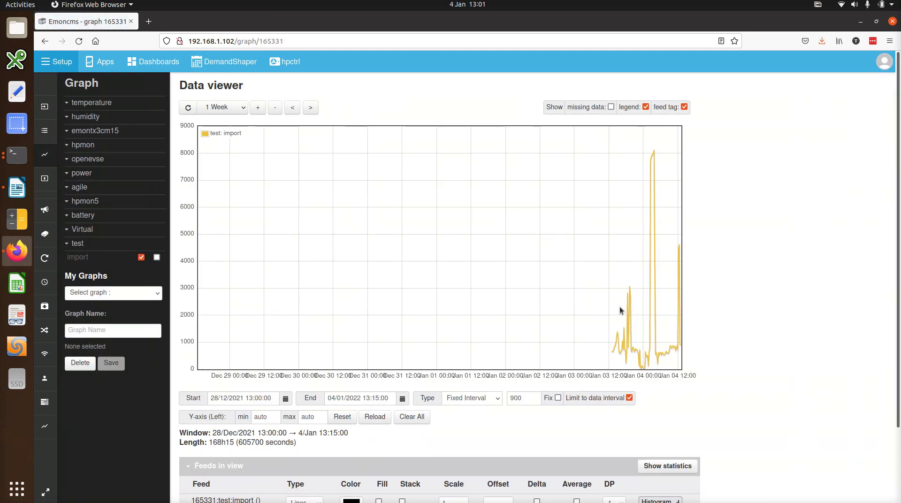
left_click_drag(631, 312, 692, 323)
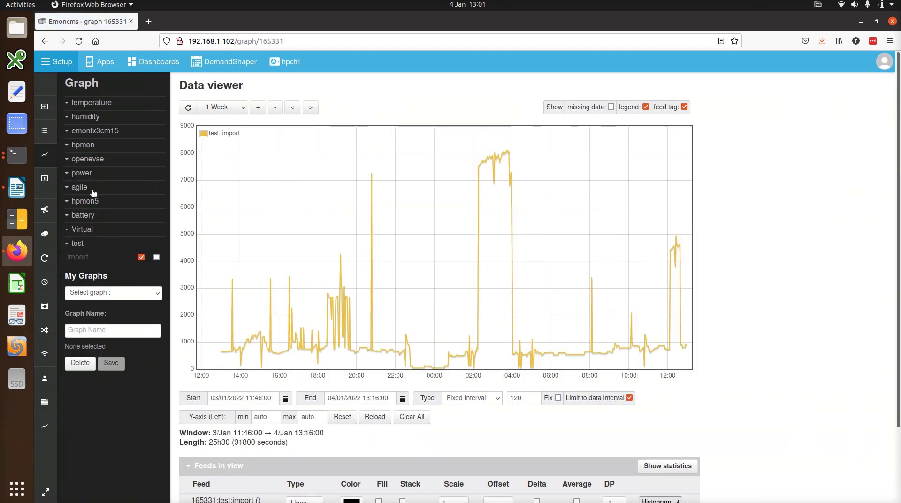
left_click(94, 131)
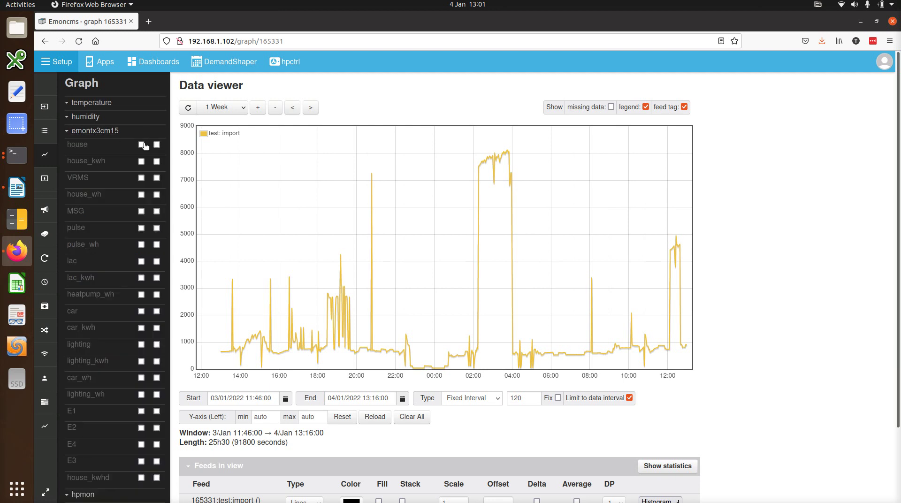
left_click(142, 145)
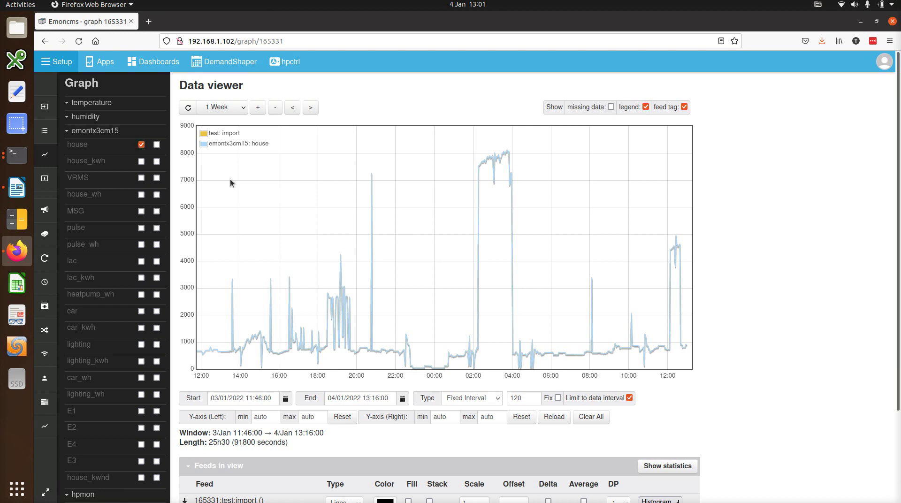
Step: Open the Feed API help page, keeping 'Fetch data from a feed' as the action
left_click(45, 132)
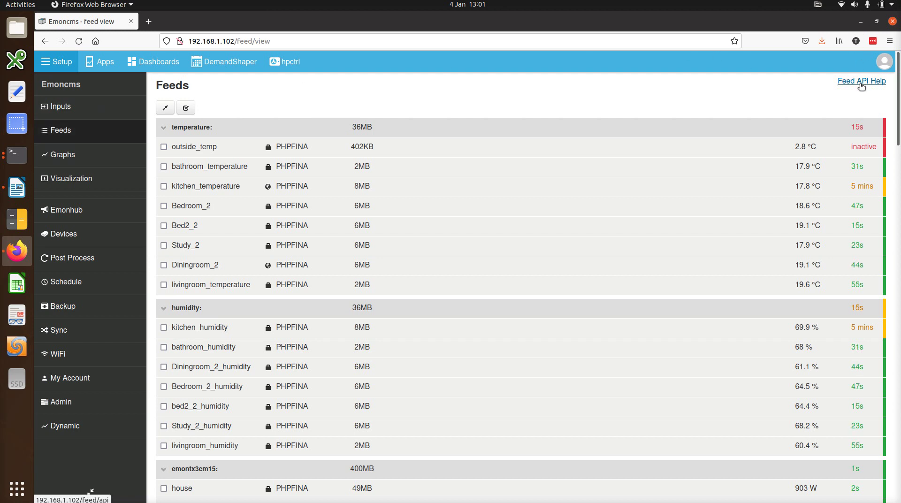
left_click(861, 81)
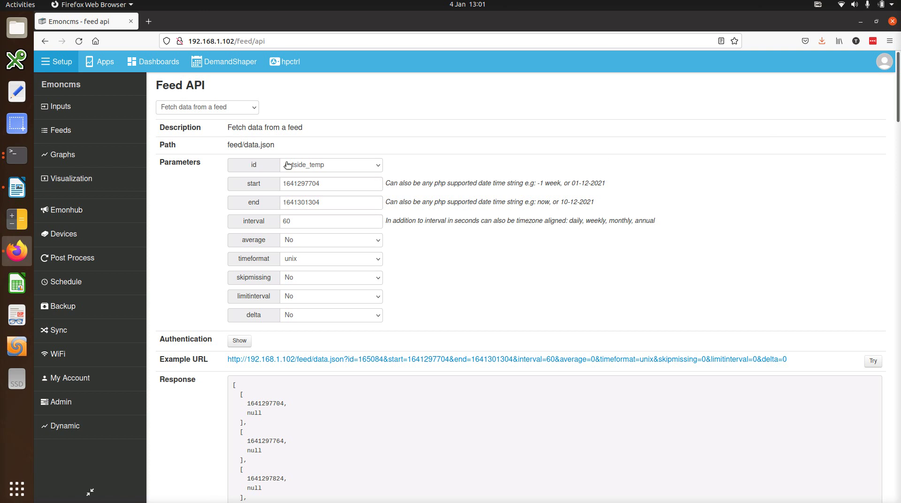
left_click(210, 107)
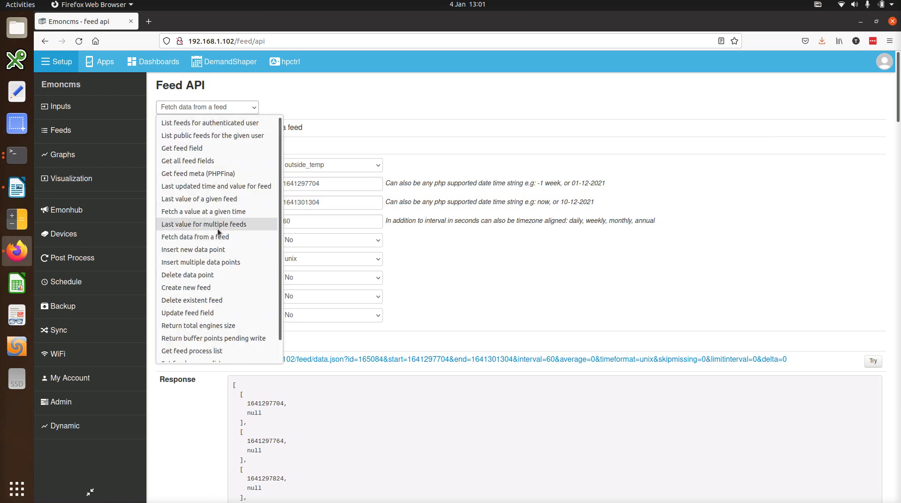
left_click(291, 95)
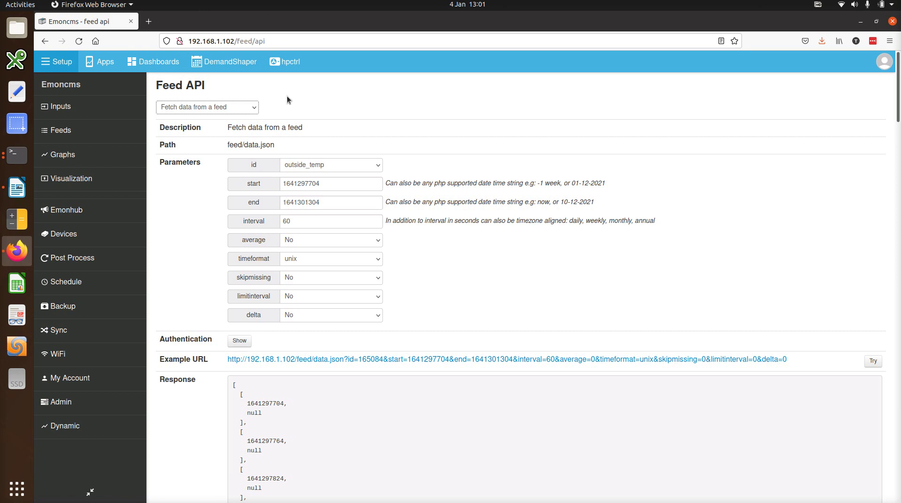
Step: Set the query's feed id to the emontx3cm15 house feed (165091)
left_click(306, 166)
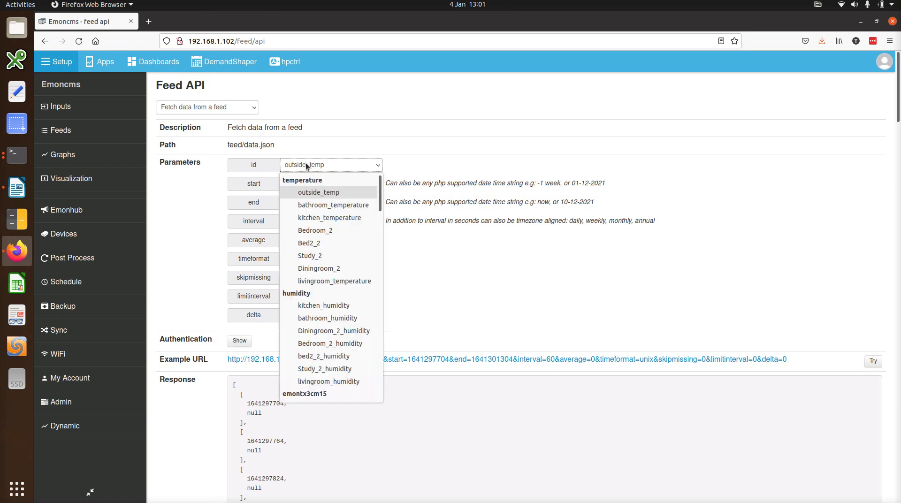
scroll(329, 235, "down", 3)
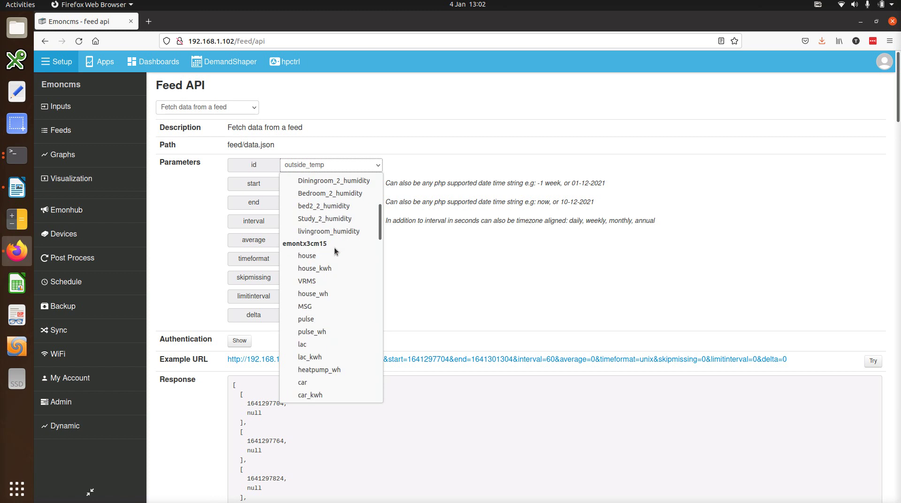
left_click(324, 257)
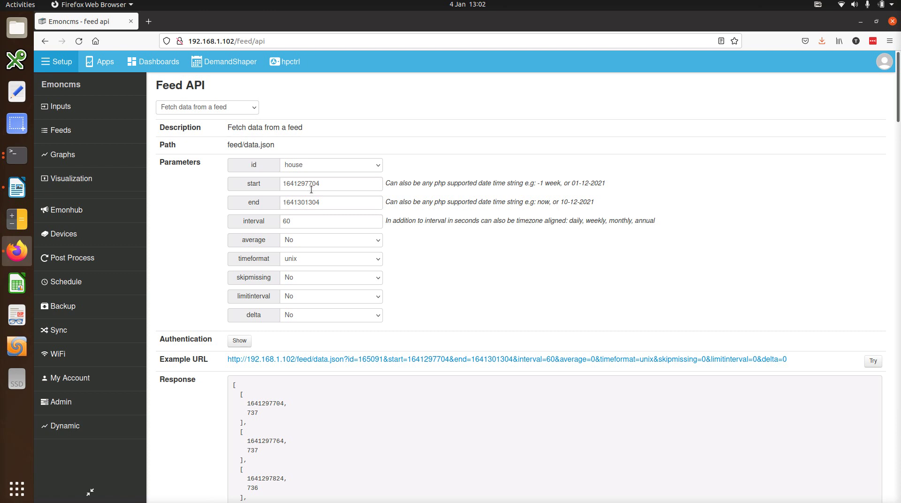
Step: Set the query's end time to 'now' and start time to '-1 day'
left_click(298, 202)
key("ctrl+a")
type("now")
left_click(627, 197)
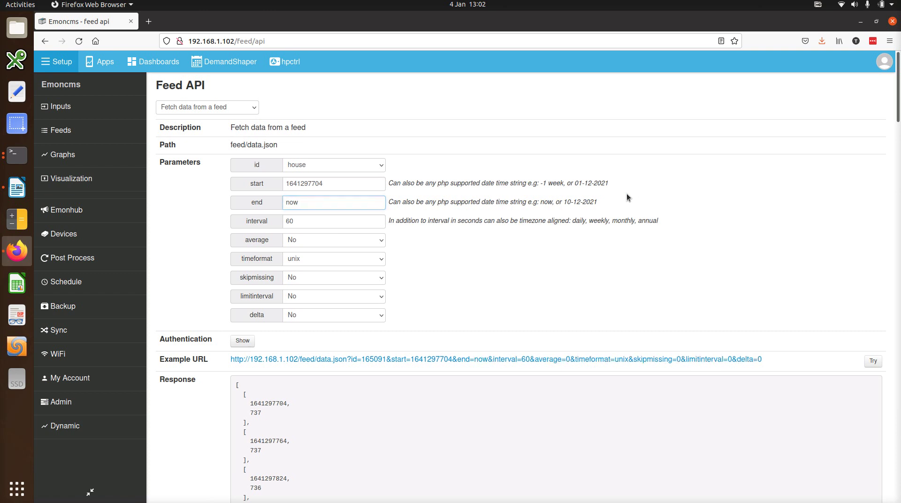
left_click(311, 183)
key("ctrl+a")
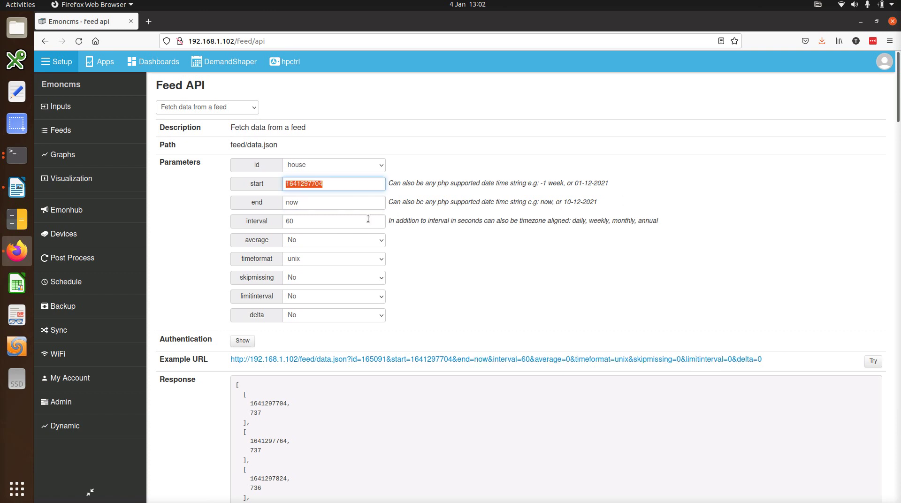
type("-1 day")
Step: Set interval 3600, averaging Yes and timeformat iso8601, then scroll to the response
left_click(339, 221)
key("ctrl+a")
type("3600")
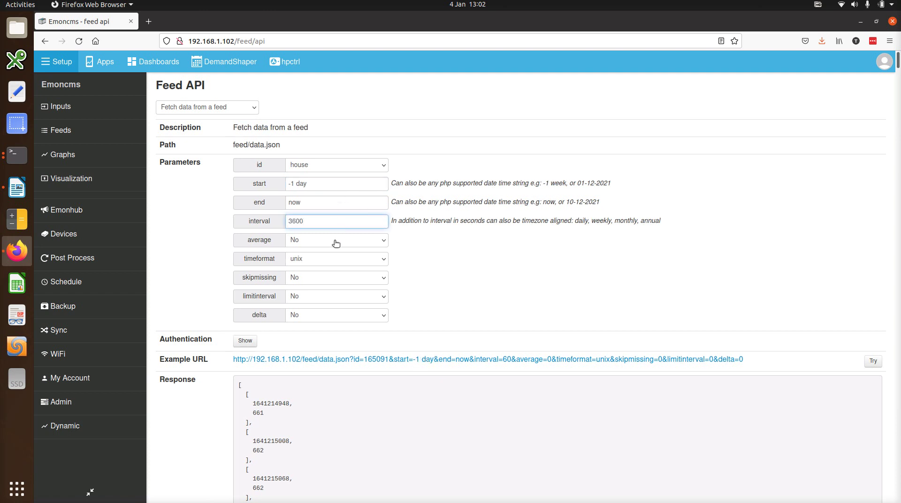
left_click(334, 240)
left_click(320, 264)
left_click(321, 264)
left_click(317, 309)
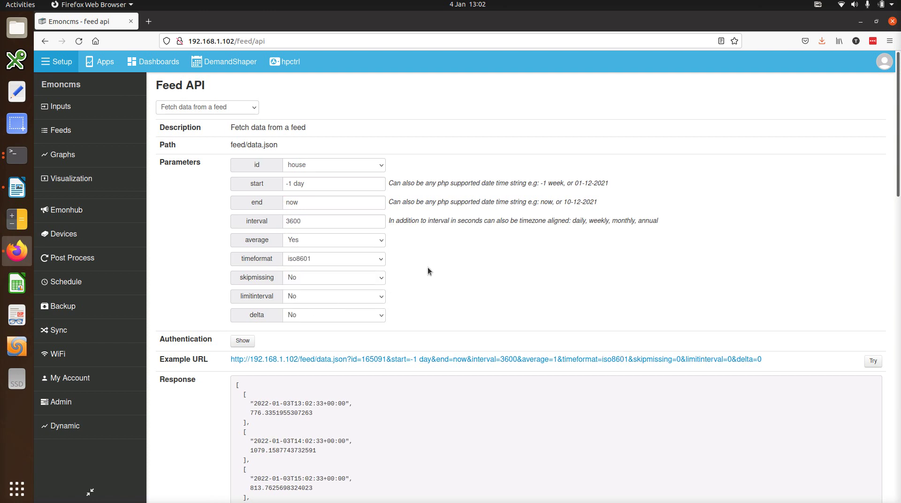
scroll(456, 268, "down", 3)
left_click_drag(899, 202, 887, 114)
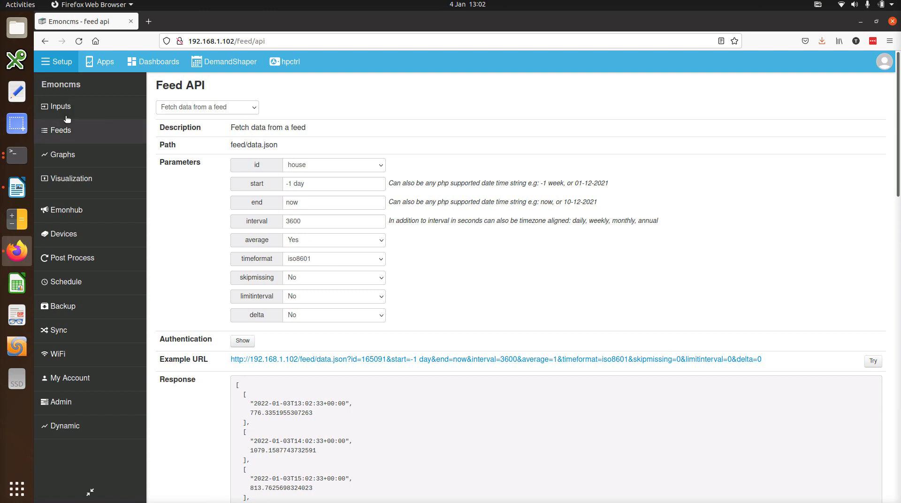
Step: From the Feeds list, graph the Virtual group's COP feed over one week
left_click(62, 134)
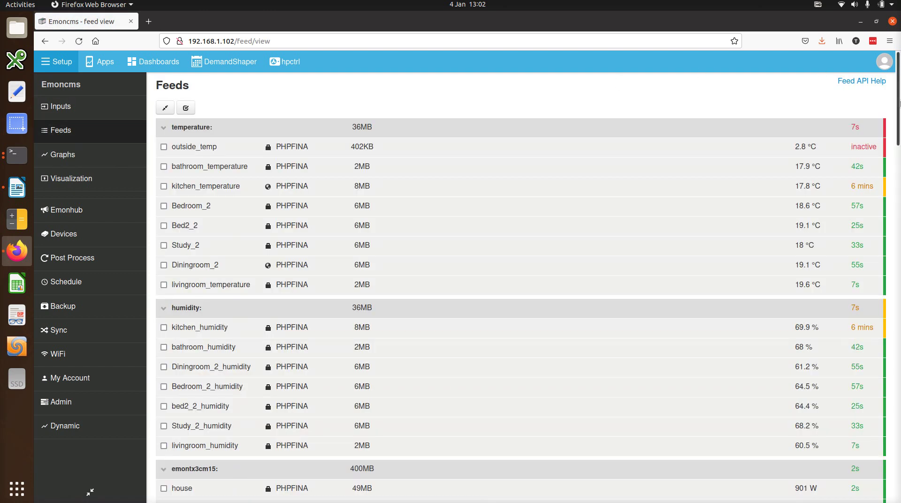
left_click_drag(899, 132, 899, 490)
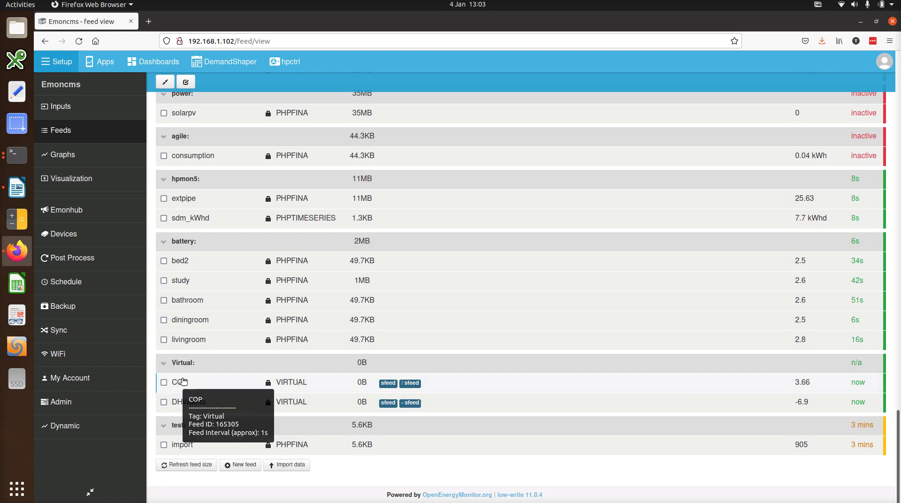
left_click(184, 382)
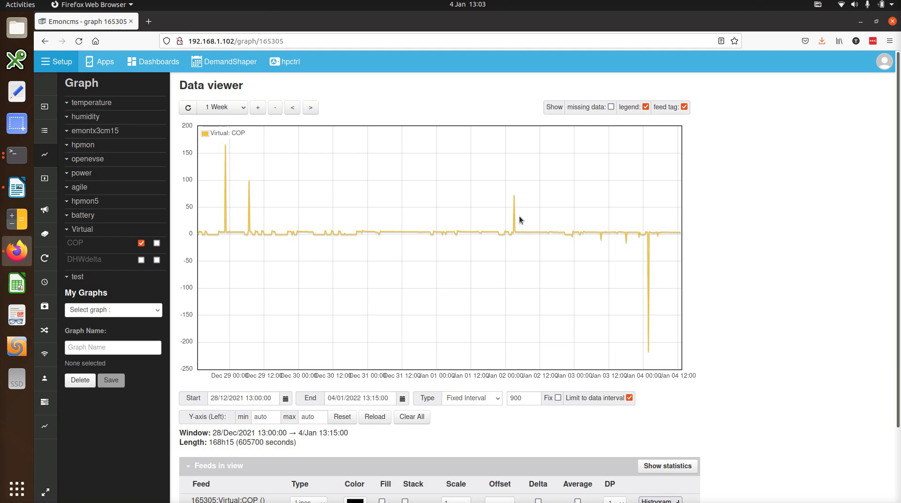
Step: Zoom the COP graph into the morning of 2 Jan and show averaged values at a 60 interval
left_click_drag(520, 219, 533, 227)
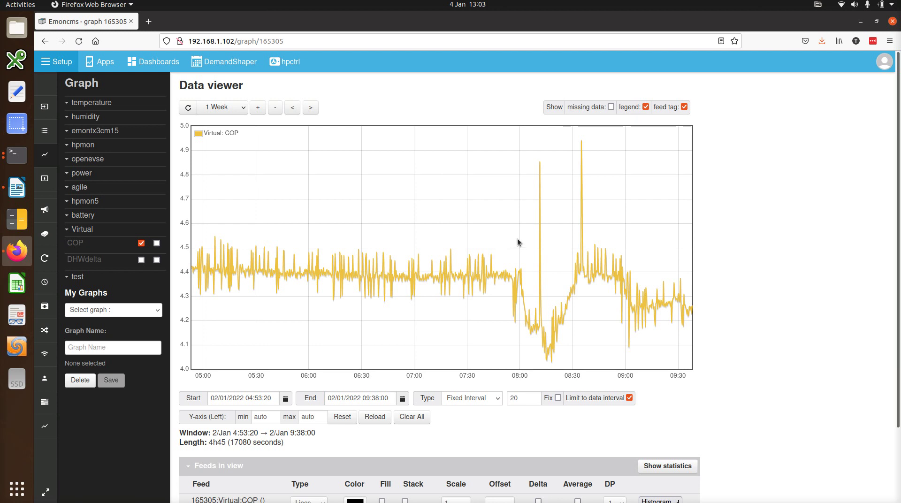
scroll(610, 399, "down", 2)
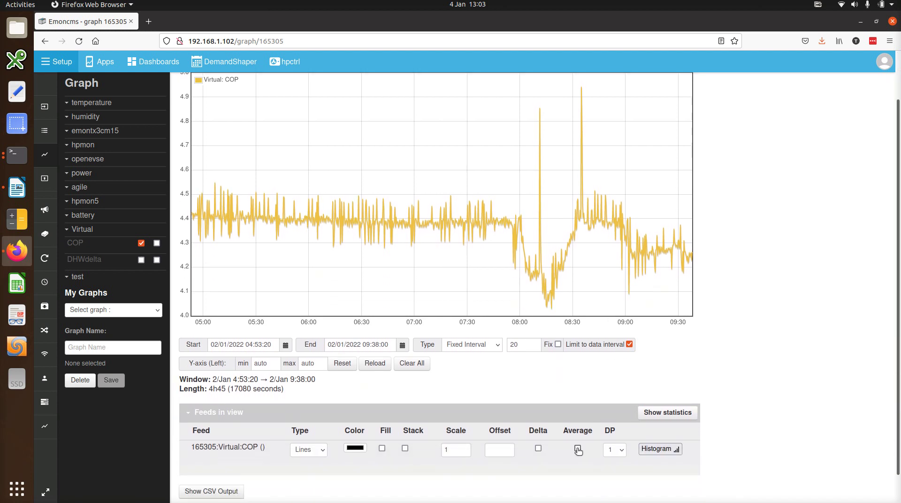
left_click(577, 448)
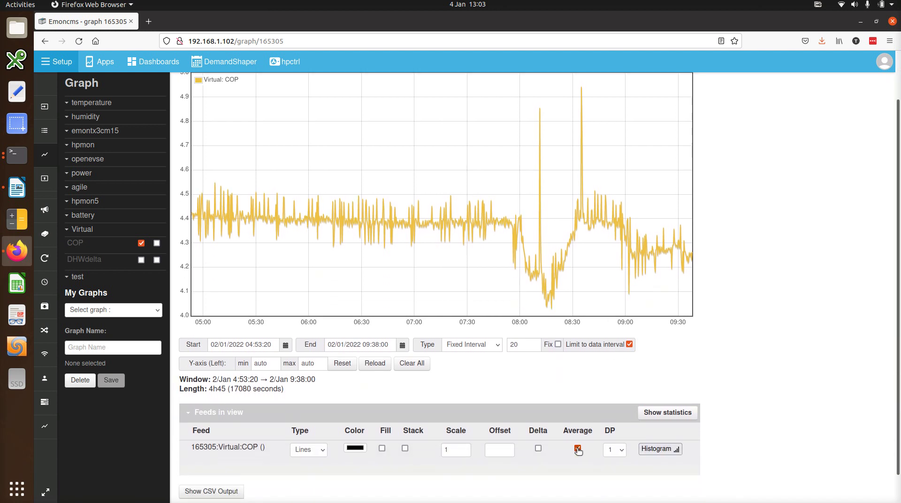
left_click(512, 345)
key("BackSpace")
type("6")
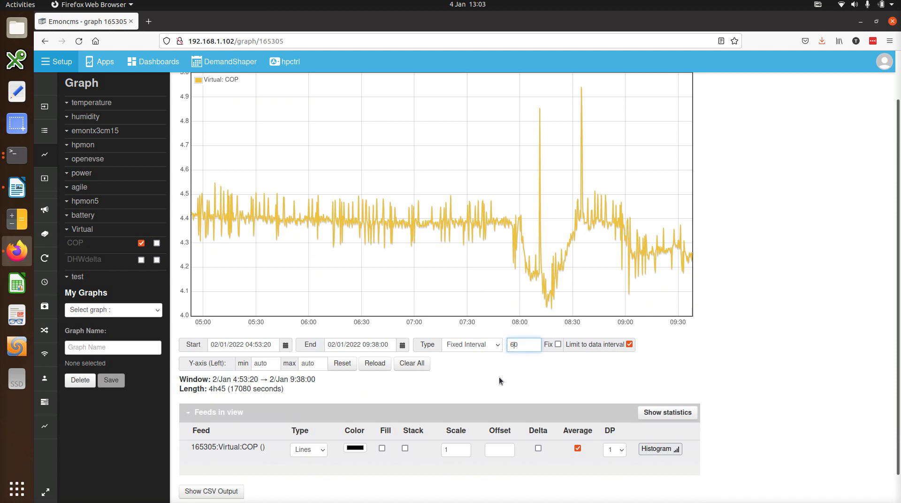
left_click(375, 365)
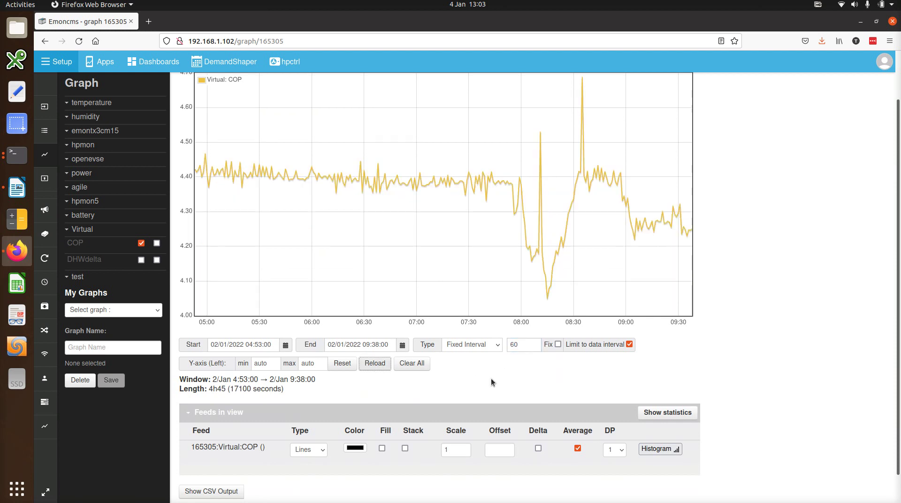
Step: Zoom the COP graph out four steps to show several days, 30 Dec to 5 Jan
scroll(428, 217, "up", 2)
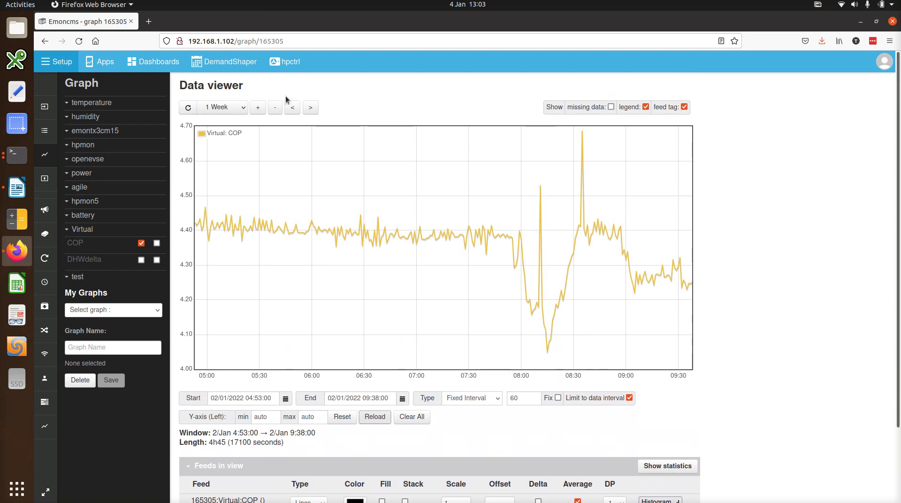
left_click(276, 108)
left_click(275, 108)
left_click(275, 108)
left_click(275, 108)
left_click(276, 107)
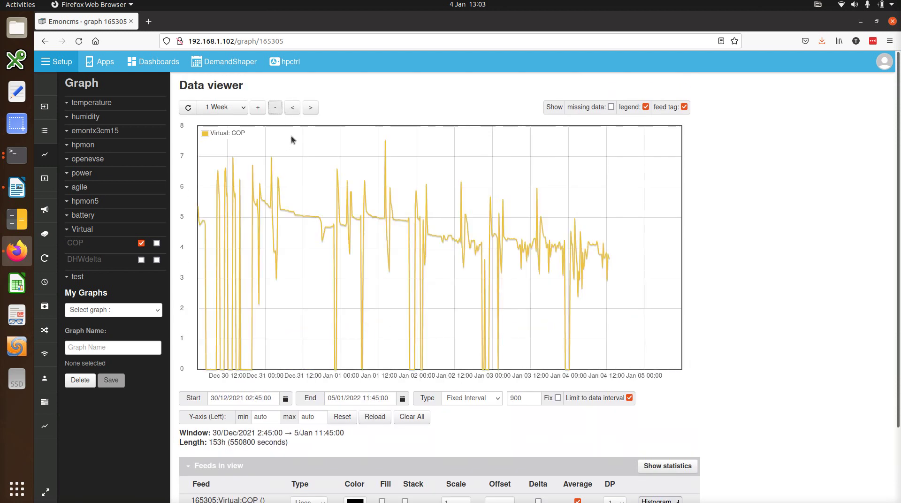
Step: Return to the Feeds list, then collapse and re-expand the Setup menu
left_click(51, 133)
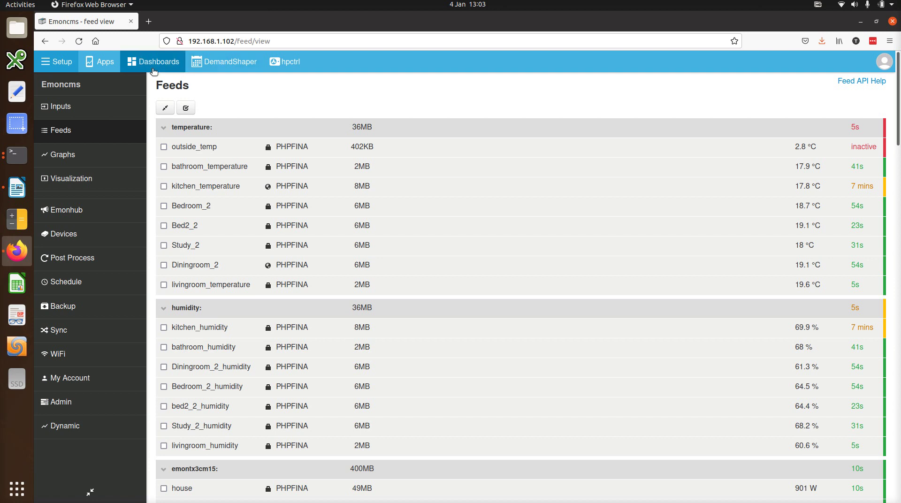
left_click(56, 66)
left_click(57, 67)
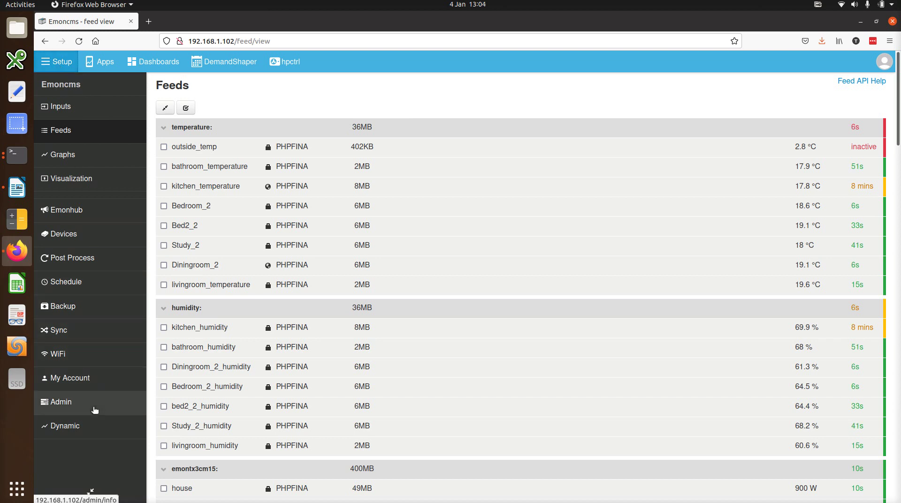
Step: Open Admin System Information and scroll through its services, memory, disk, HTTP and MySQL details
left_click(96, 405)
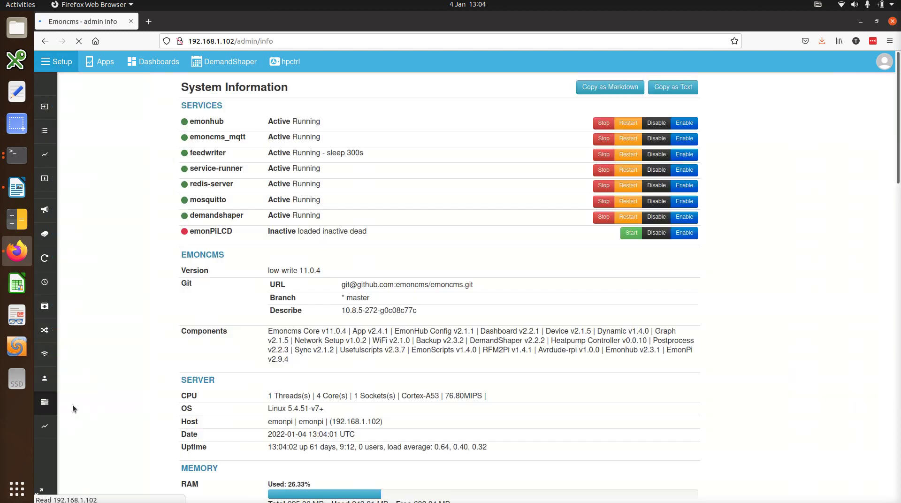
scroll(430, 214, "down", 2)
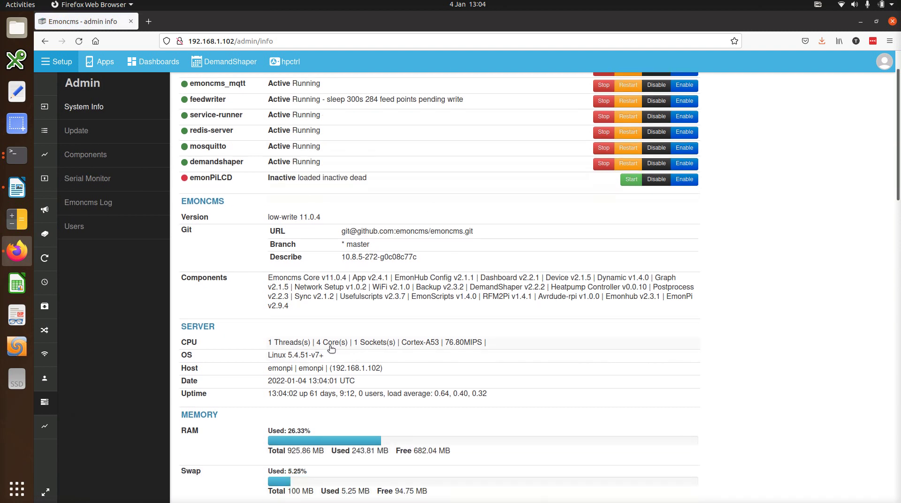
left_click(900, 319)
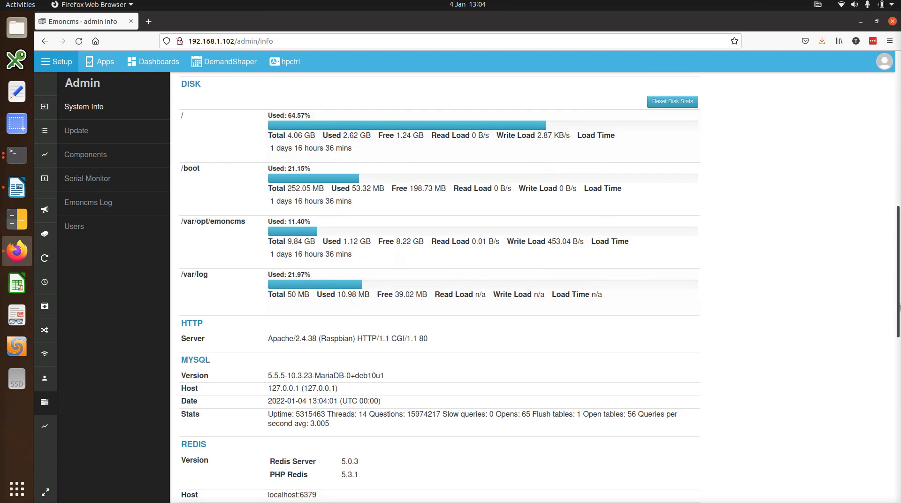
scroll(900, 292, "up", 1)
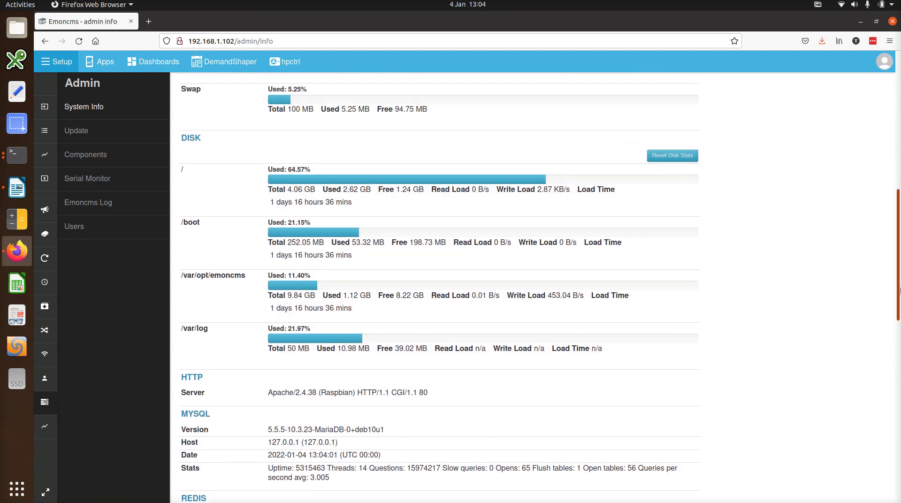
scroll(899, 291, "up", 1)
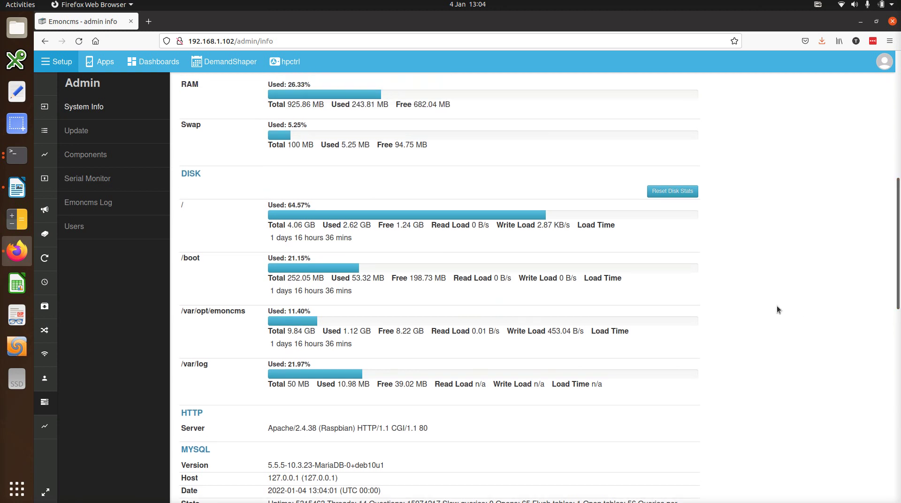